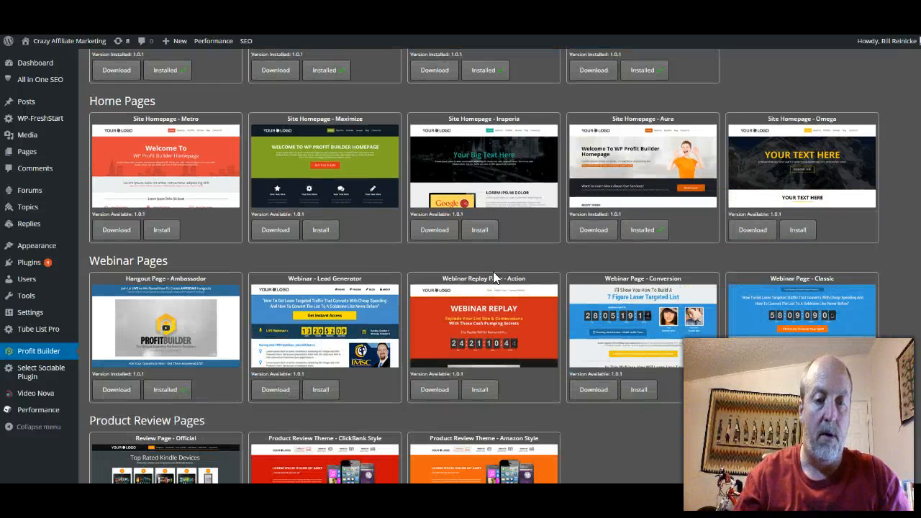
- Look through the page template gallery, from Home and Webinar Pages down to FAQ and Testimonial Pages
scroll(493, 273, down, 3)
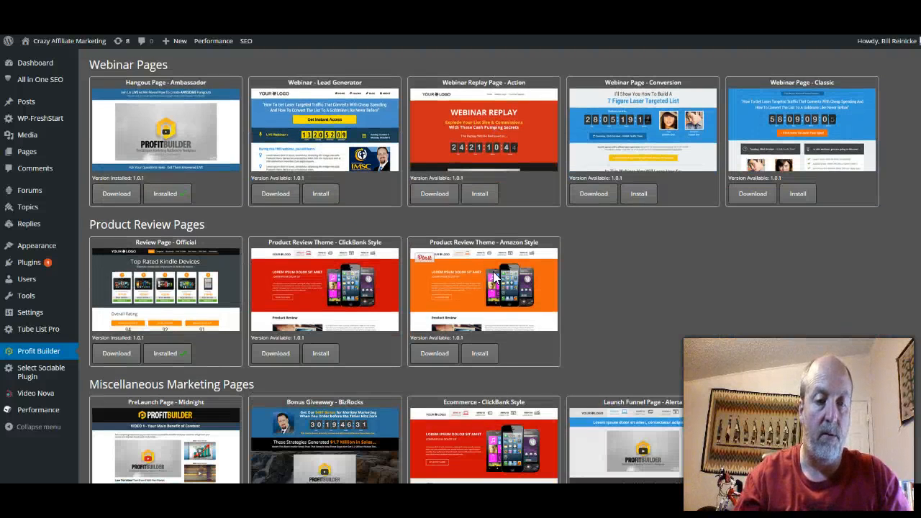
scroll(493, 277, down, 2)
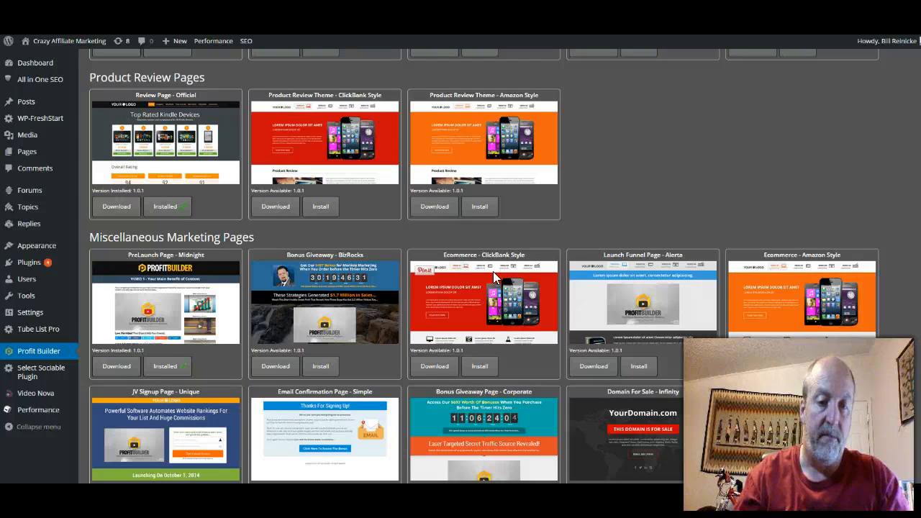
scroll(493, 272, down, 3)
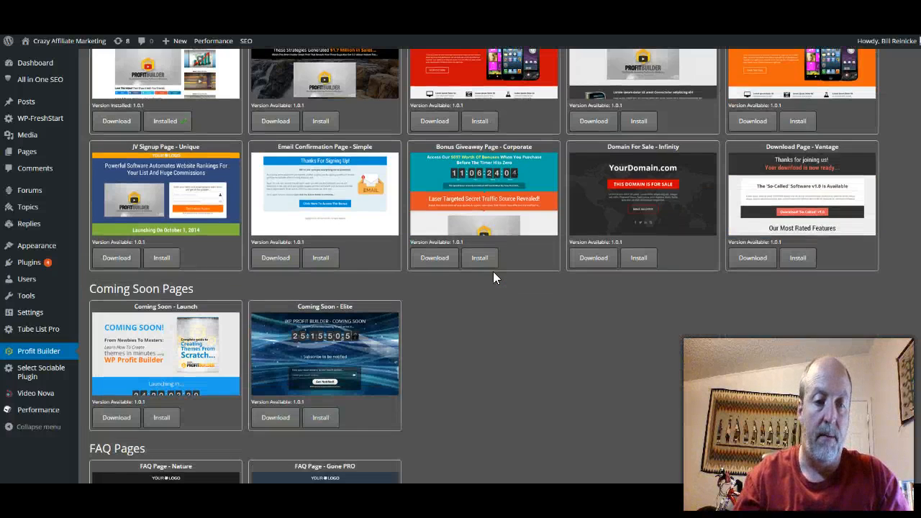
scroll(493, 278, down, 2)
scroll(493, 277, down, 1)
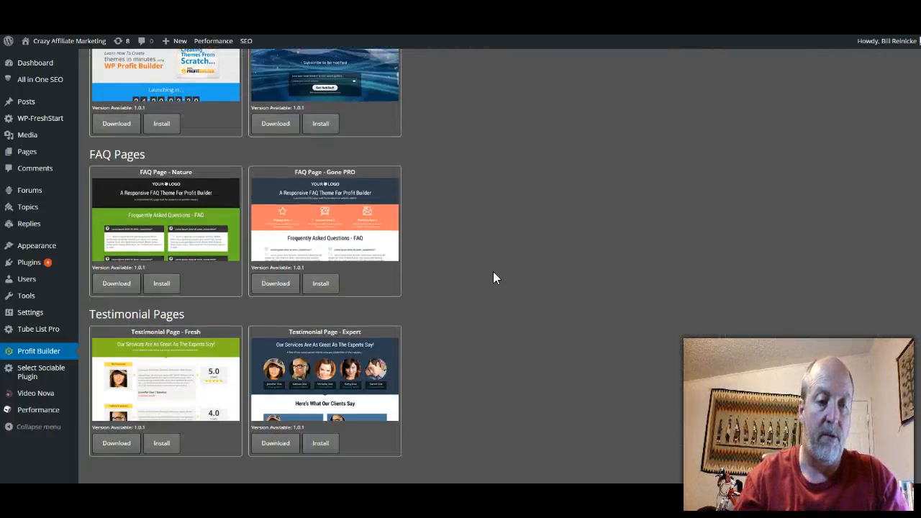
scroll(493, 277, down, 1)
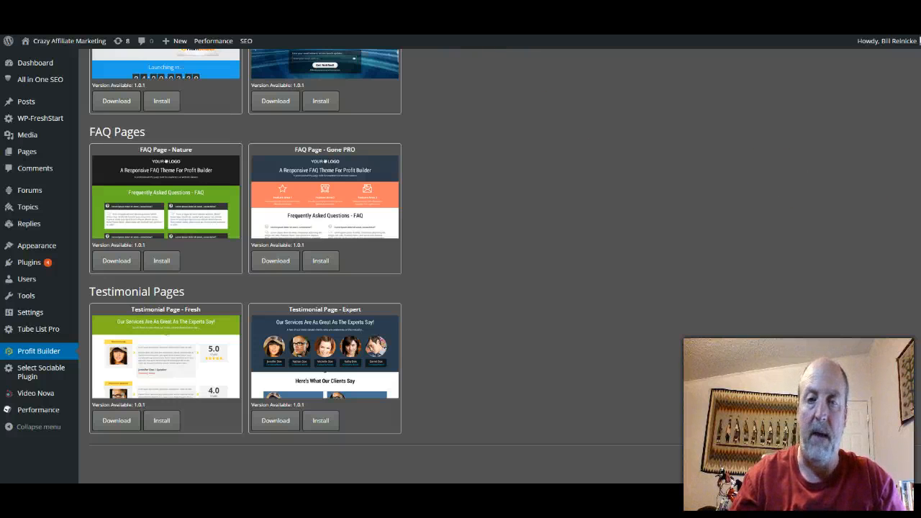
scroll(384, 264, up, 20)
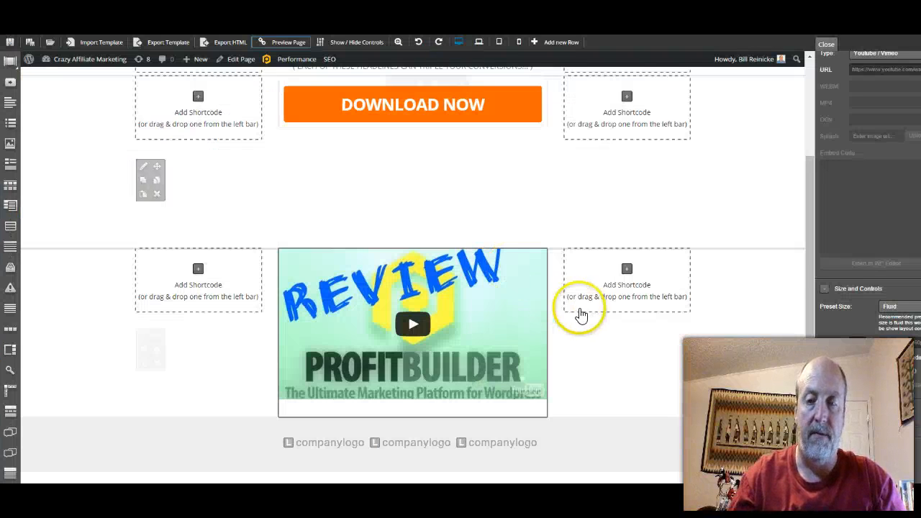
- Open the "100% FREE CHEAT LIST DOWNLOAD" headline in the WP Editor, save its content and view its heading settings
scroll(596, 324, up, 3)
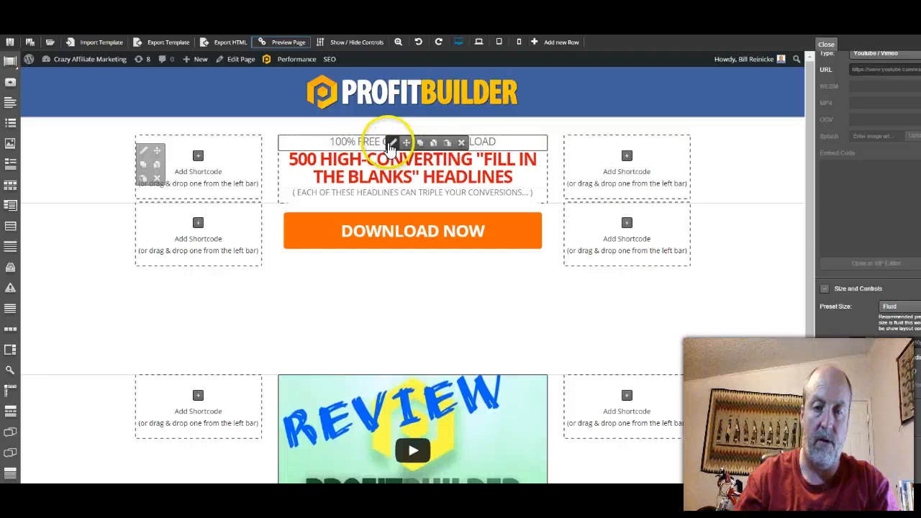
click(393, 144)
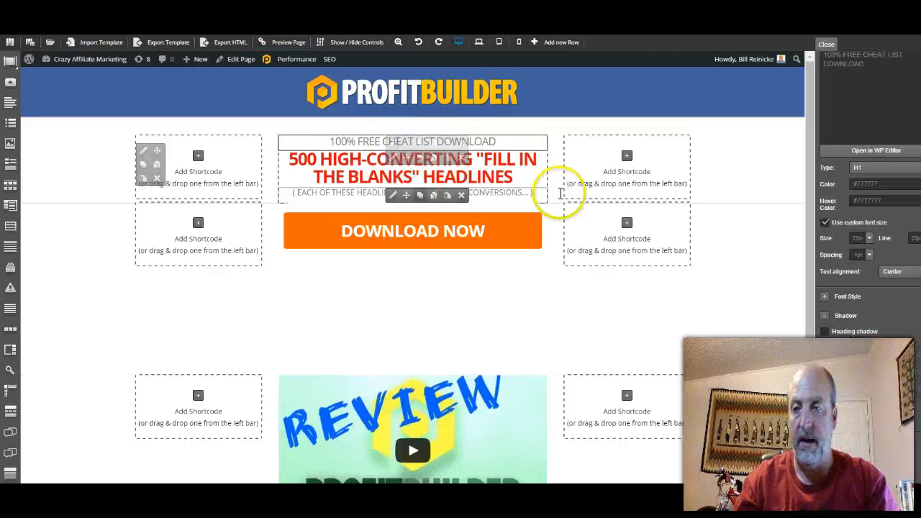
click(877, 154)
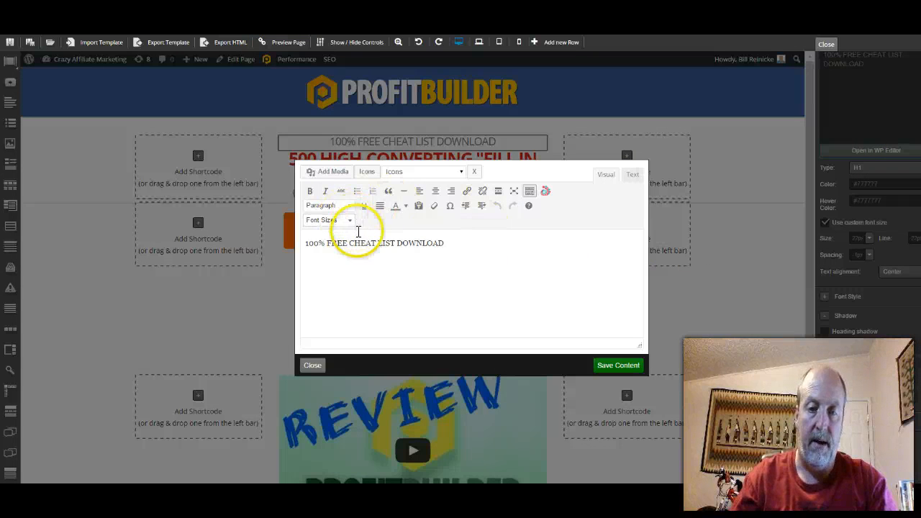
click(610, 367)
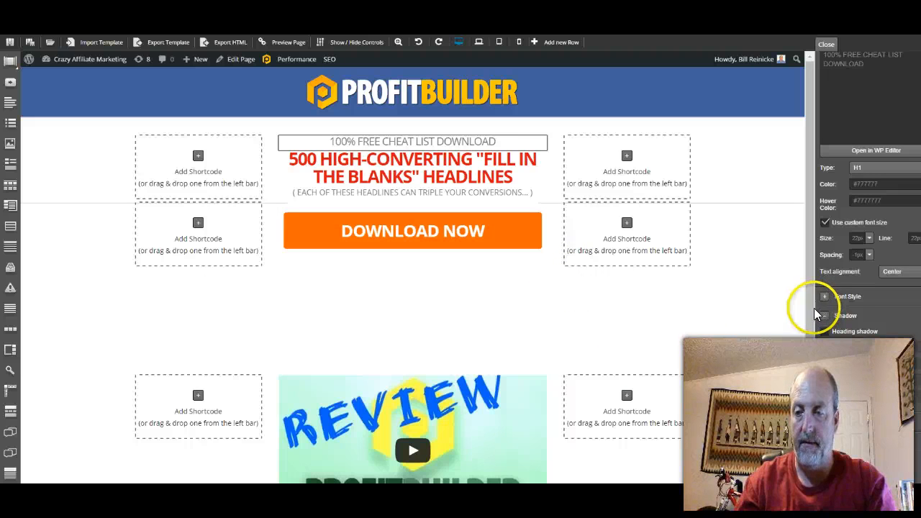
scroll(835, 382, down, 1)
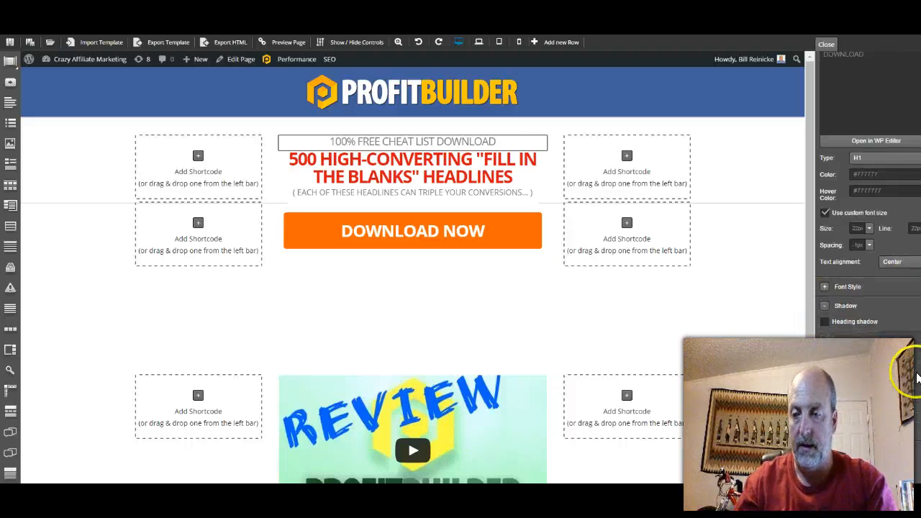
- Change the button type of the opt-in form's DOWNLOAD NOW button to Pre-Done
click(362, 223)
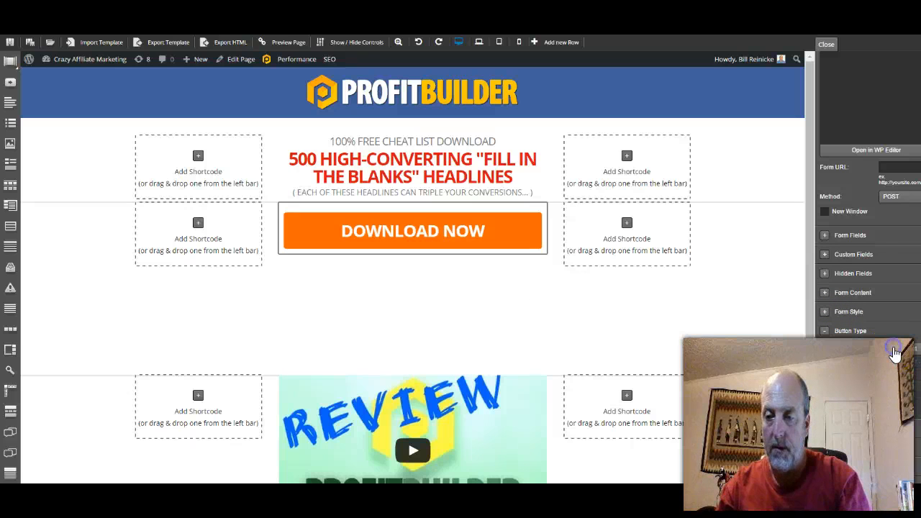
click(896, 374)
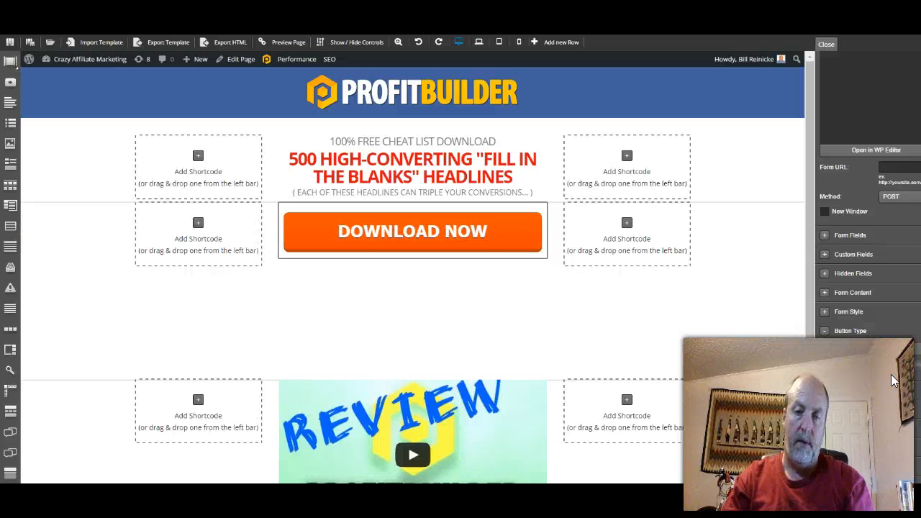
click(918, 361)
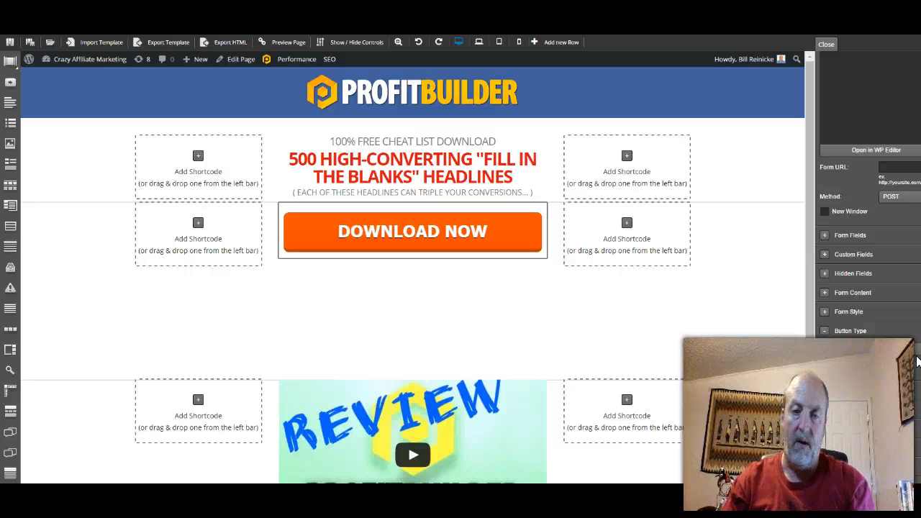
click(904, 356)
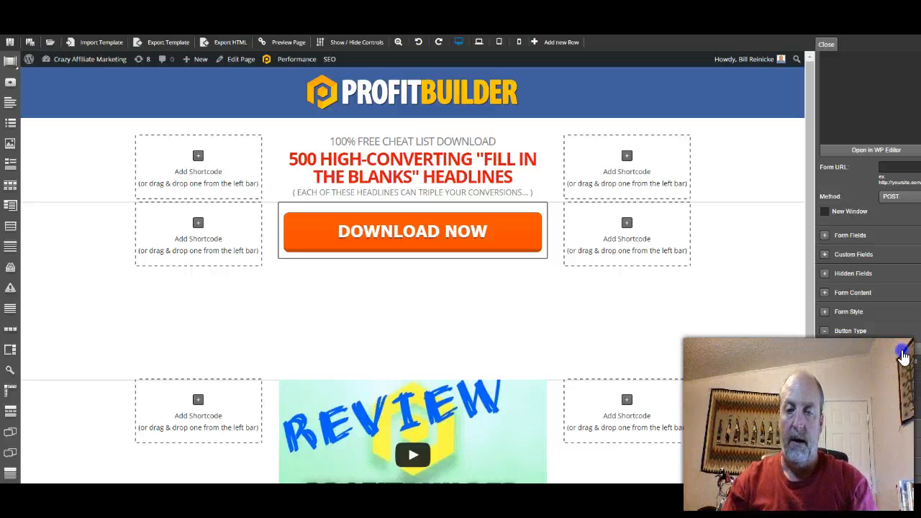
click(896, 397)
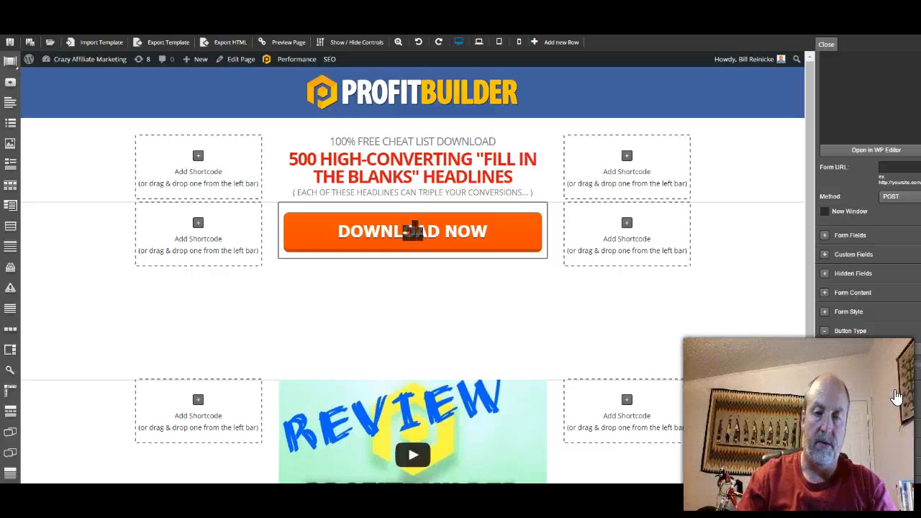
click(895, 380)
scroll(911, 383, down, 2)
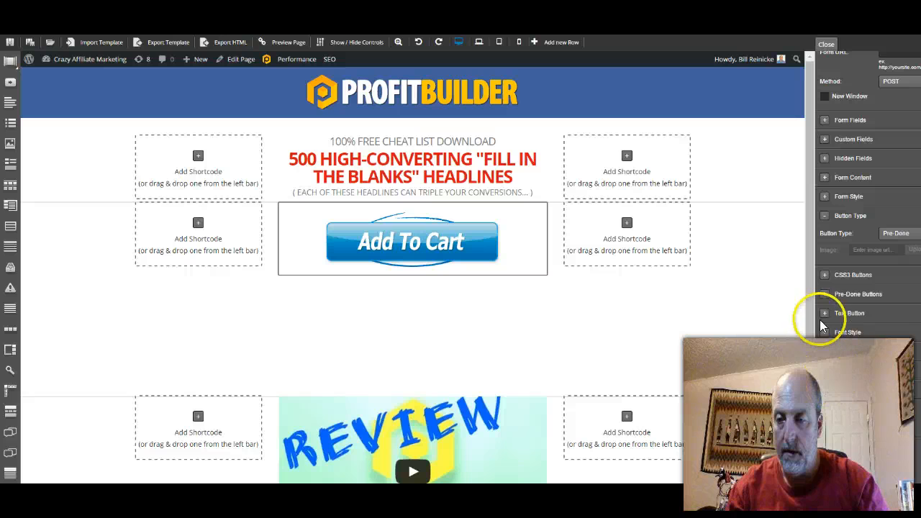
- Set the pre-done Add To Cart button's color to Gold and expand the email opt-in form on the page
click(826, 294)
click(896, 330)
click(896, 345)
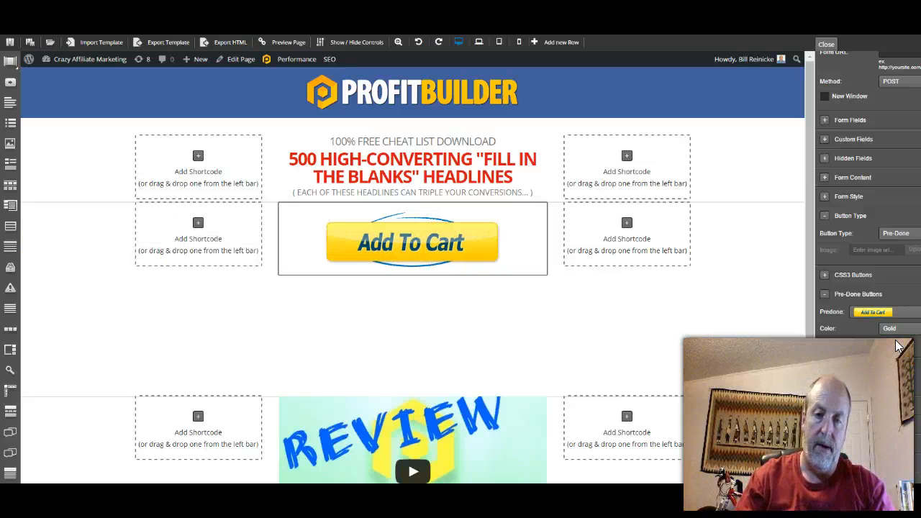
click(460, 247)
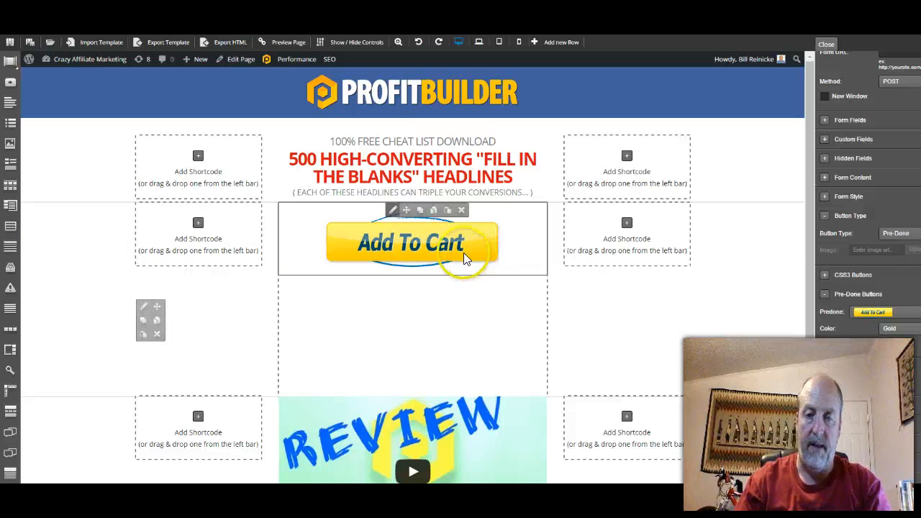
click(580, 317)
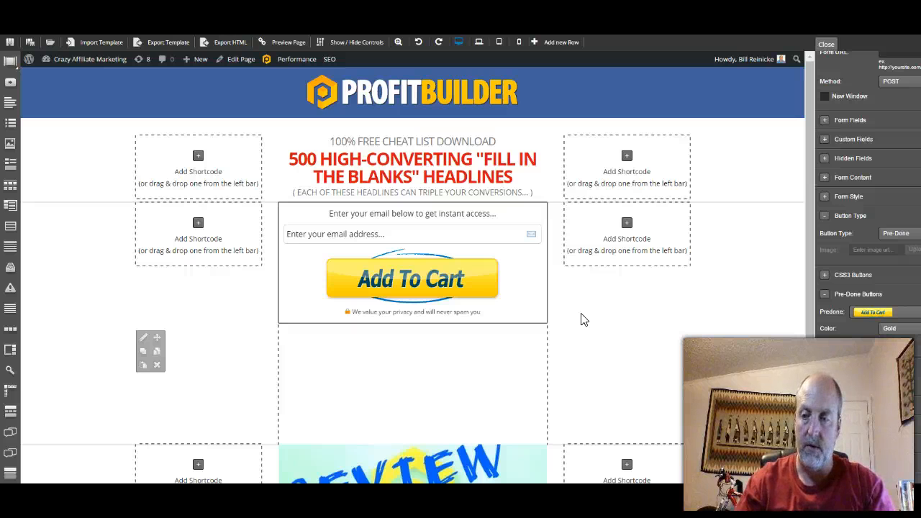
- Open the settings of the review video below the opt-in form and clear its URL
scroll(706, 312, down, 3)
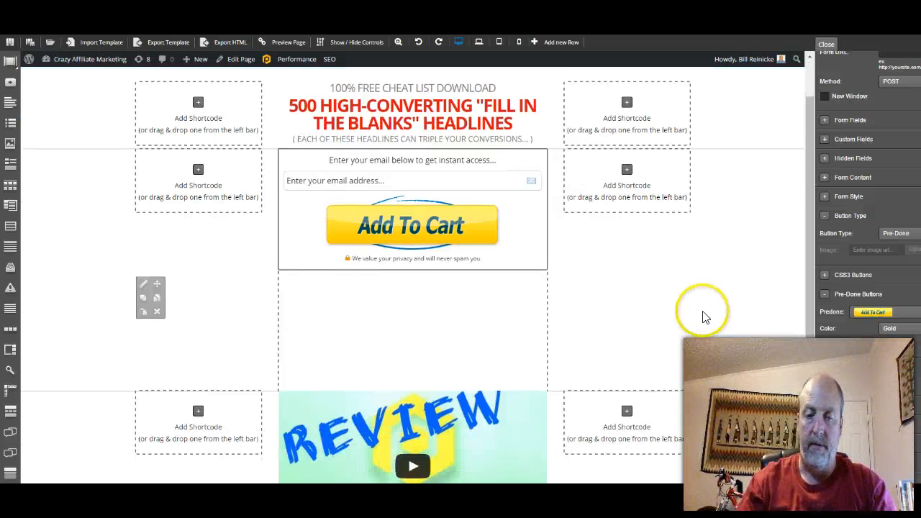
click(529, 336)
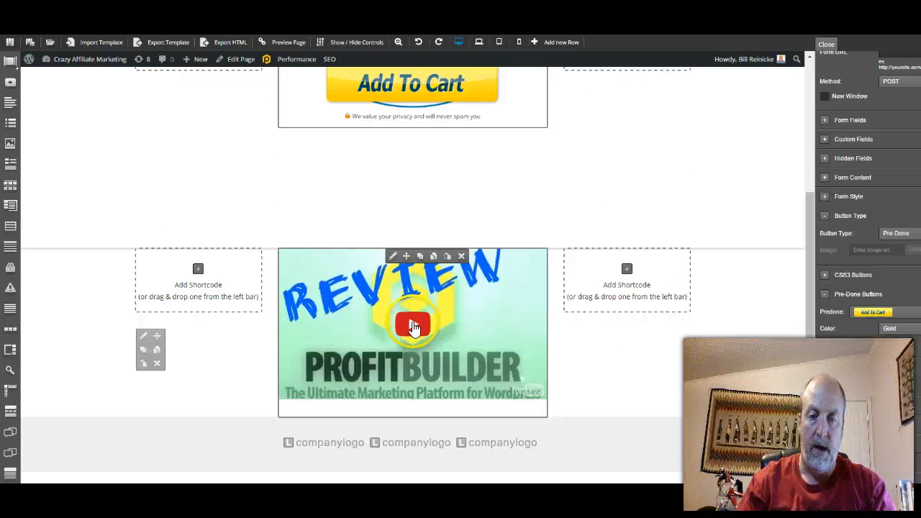
click(394, 257)
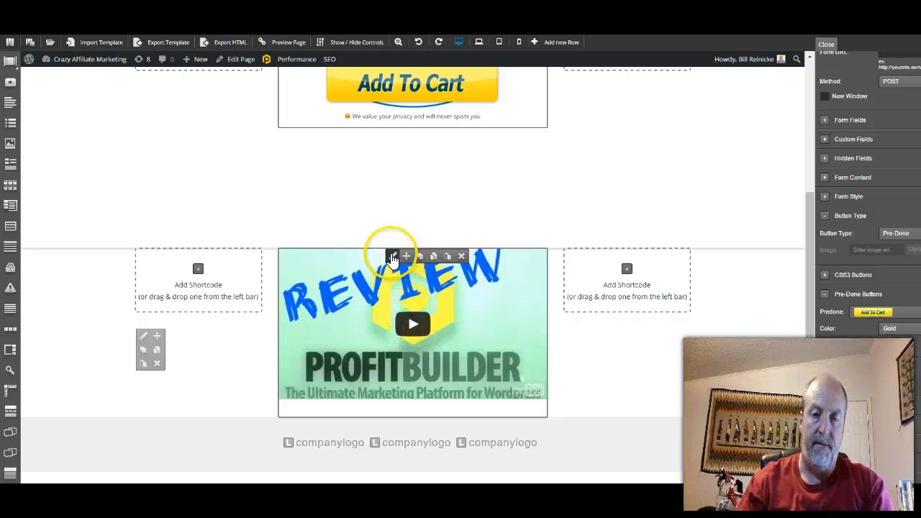
scroll(797, 332, up, 3)
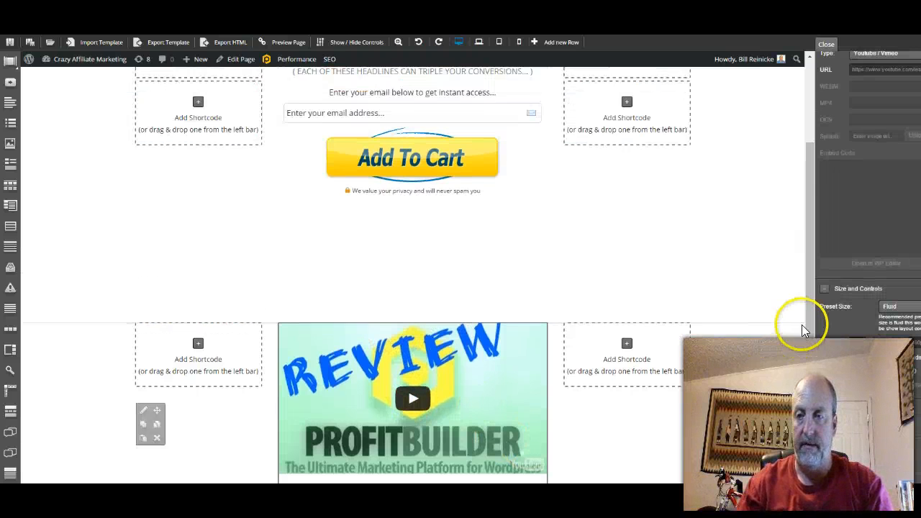
drag(854, 69, 917, 72)
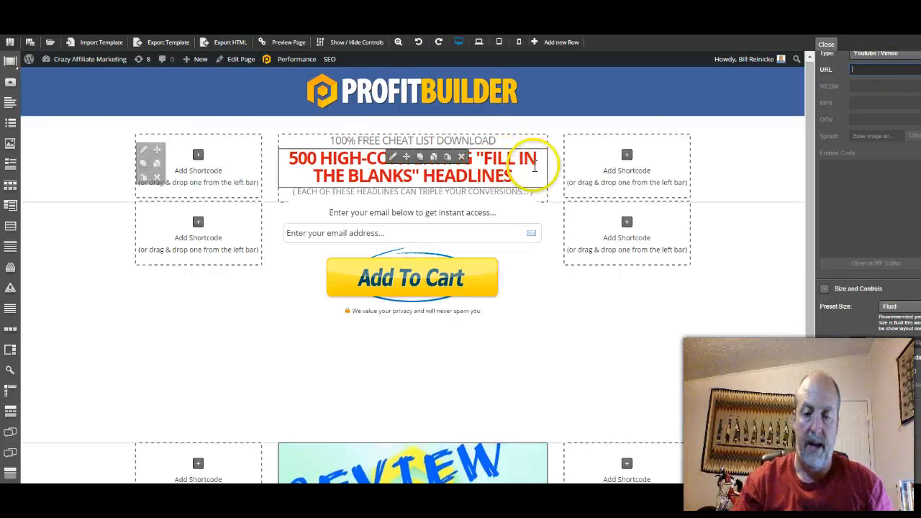
- Delete the video element from the middle column above the company logos
scroll(504, 188, down, 3)
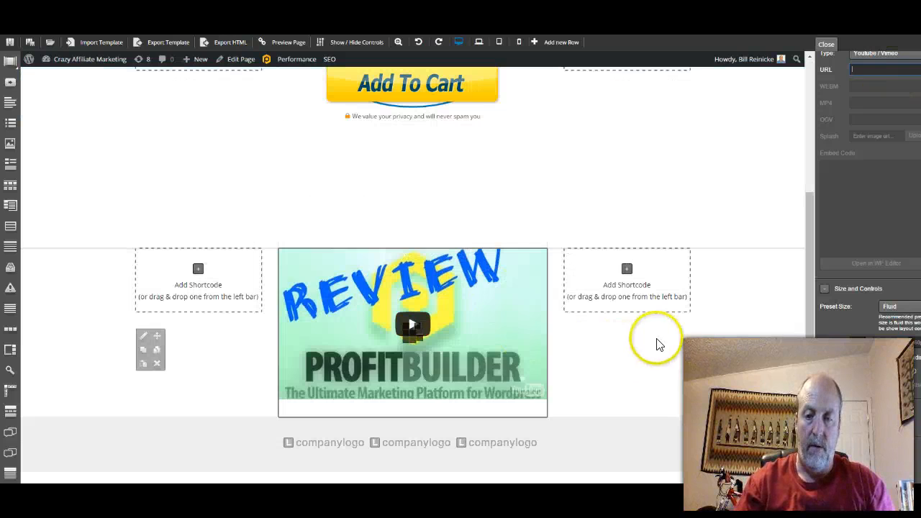
click(391, 258)
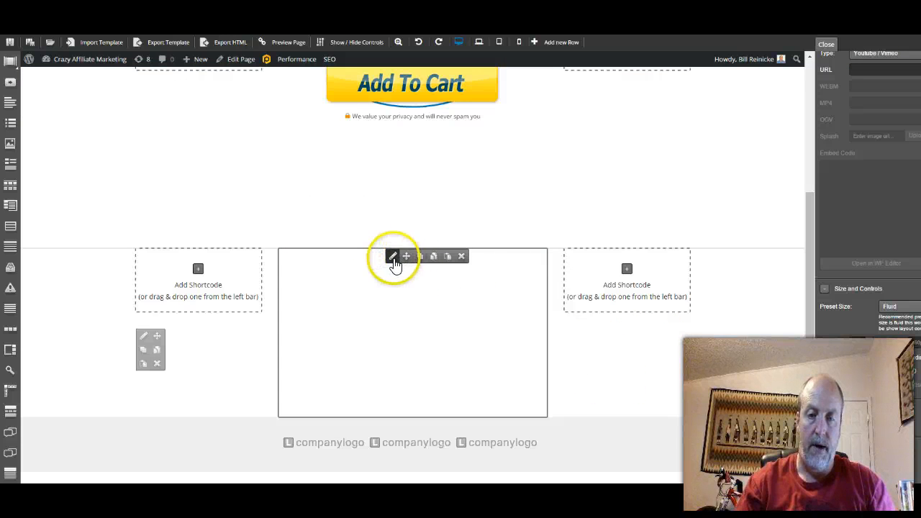
click(462, 257)
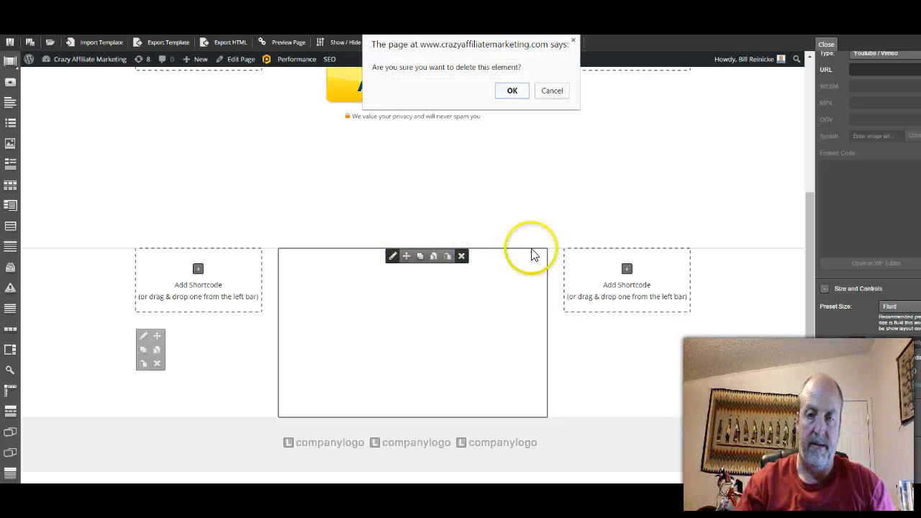
click(516, 90)
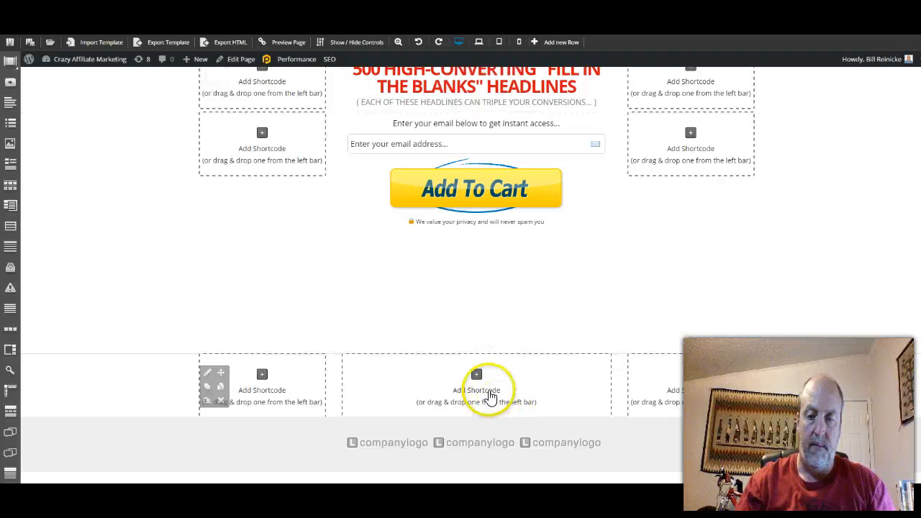
- Add a Video shortcode from the Content group to the empty middle column
click(475, 374)
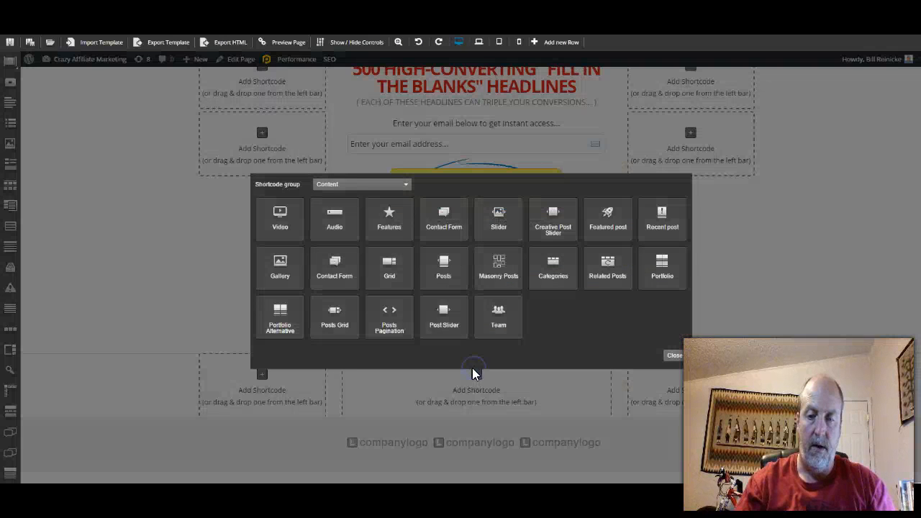
click(323, 184)
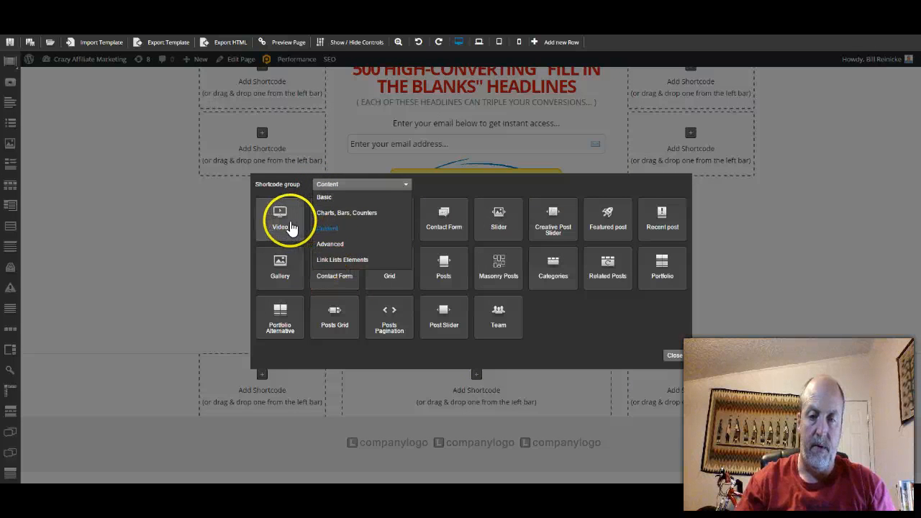
click(228, 242)
click(280, 229)
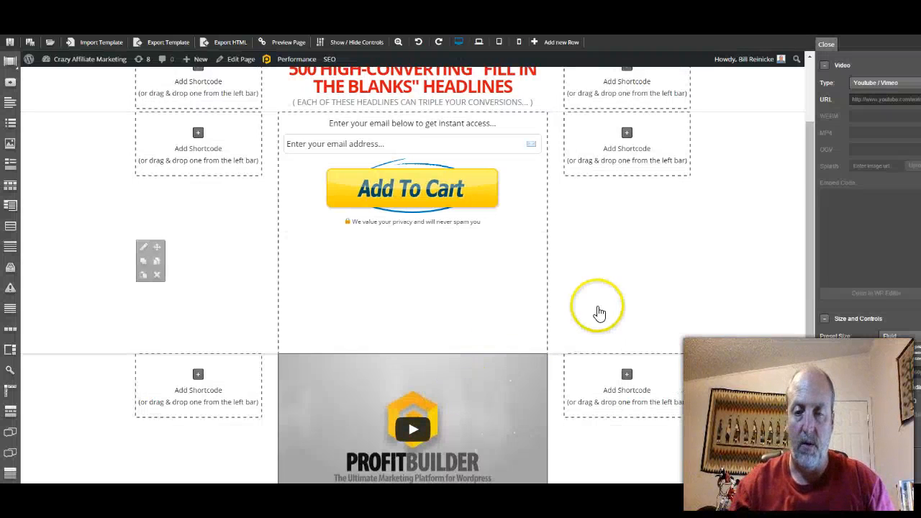
- Replace the URL of the video above the company logos with the pasted YouTube link of the ProfitBuilder review video
scroll(597, 312, down, 2)
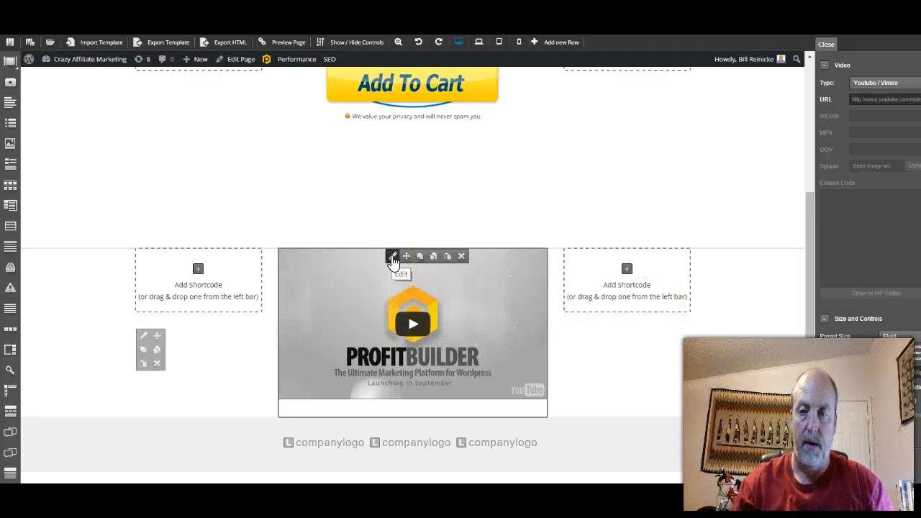
click(393, 257)
click(855, 99)
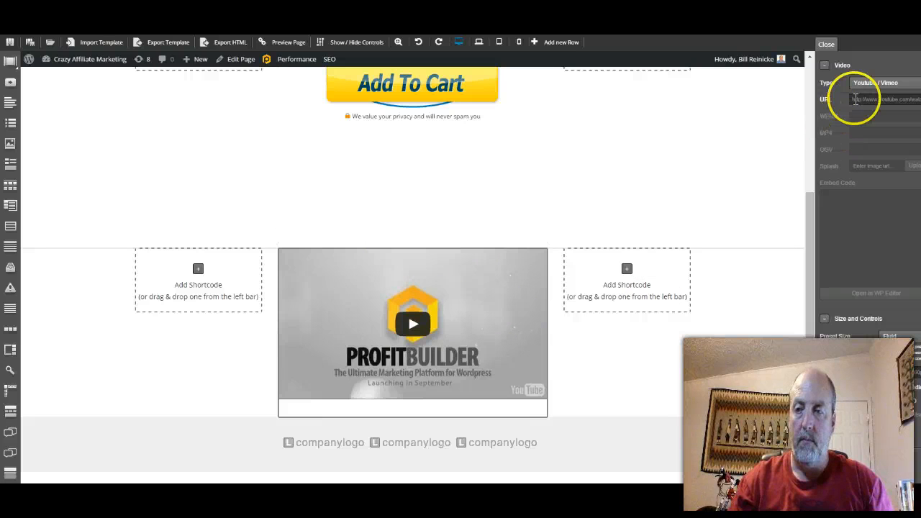
click(861, 101)
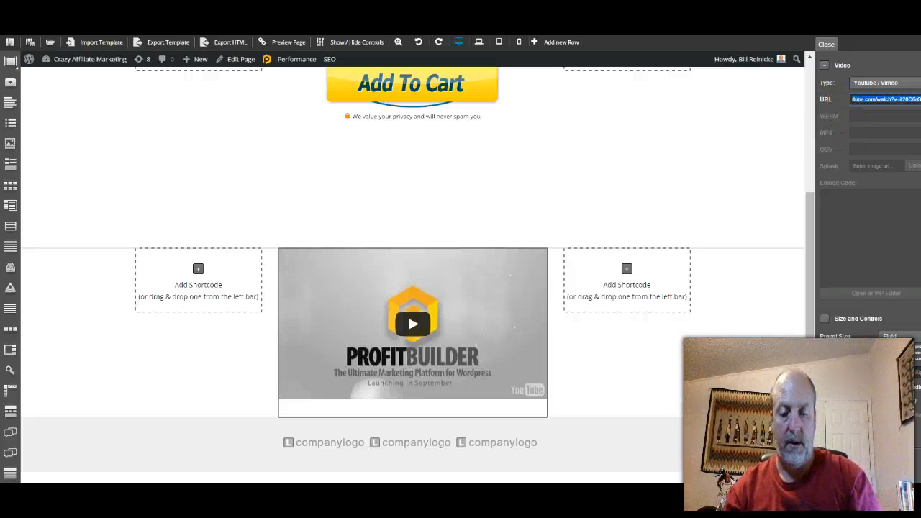
key(ctrl+v)
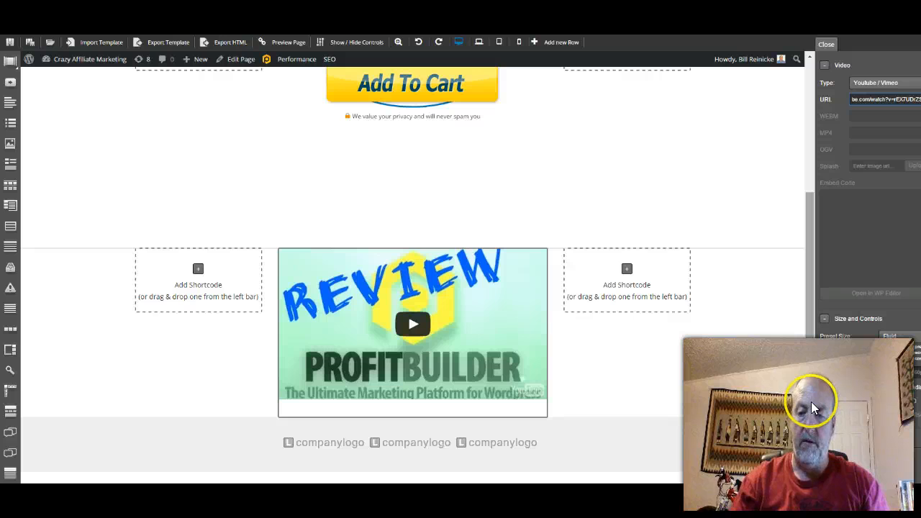
- Save the landing page and preview it to check the Add To Cart button, social buttons and review video
scroll(805, 372, up, 1)
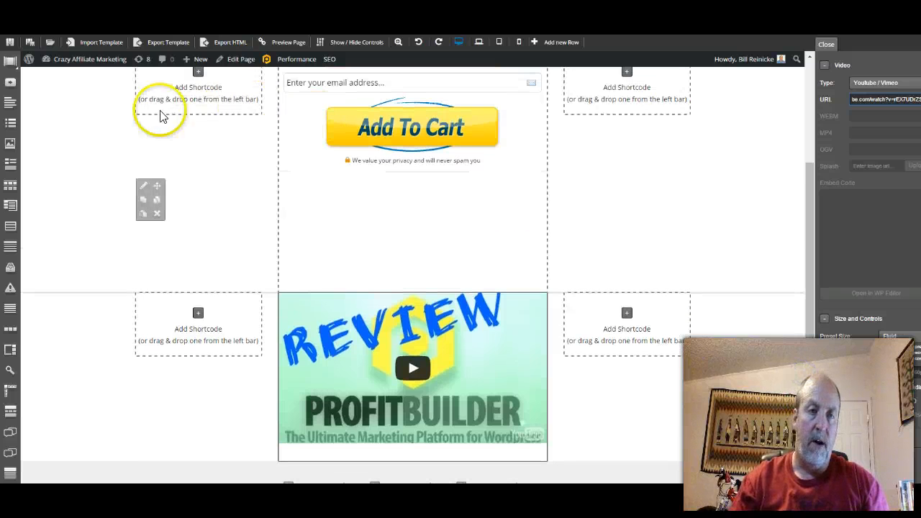
click(10, 42)
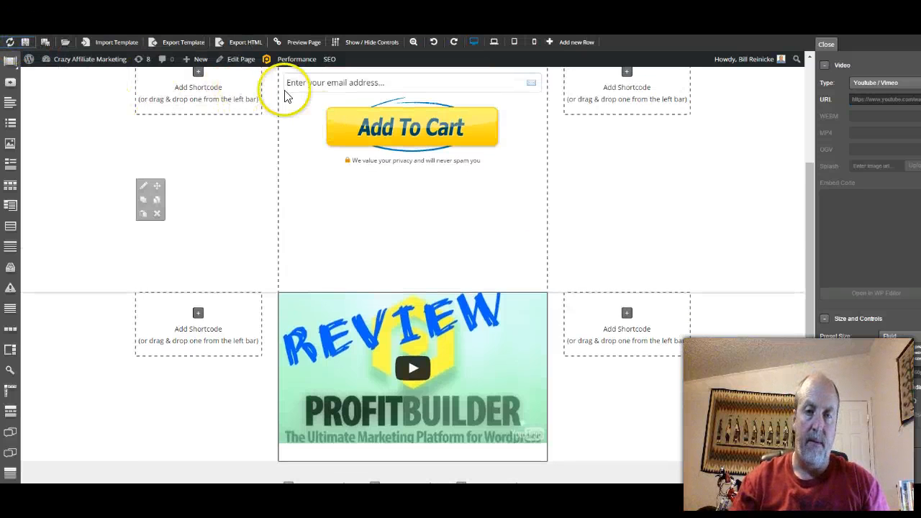
click(299, 47)
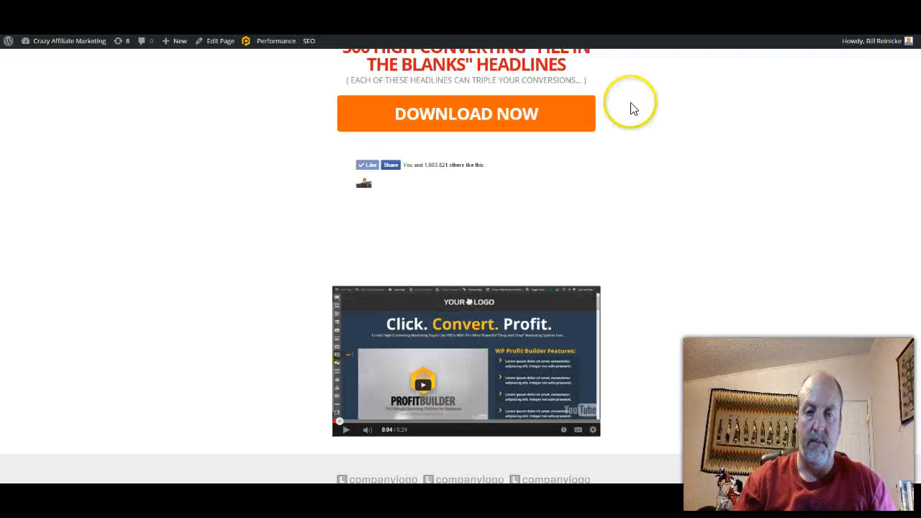
scroll(631, 107, up, 2)
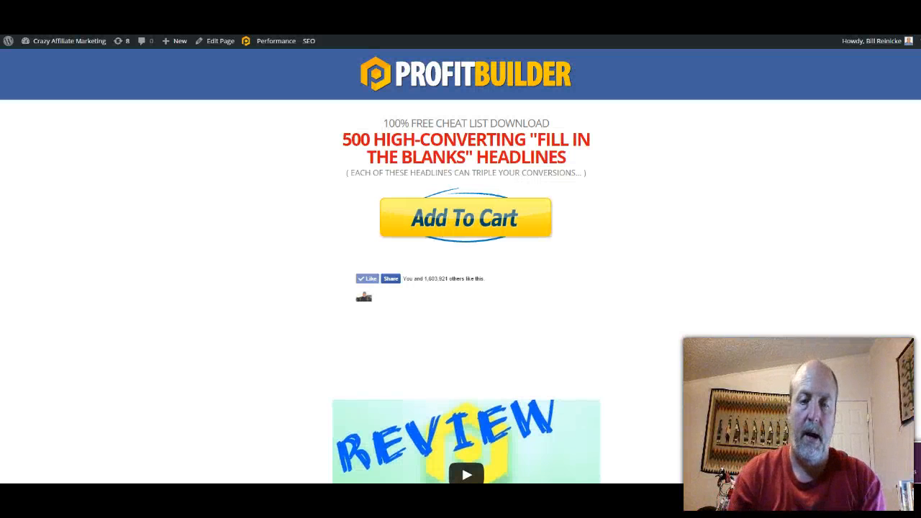
scroll(420, 293, down, 2)
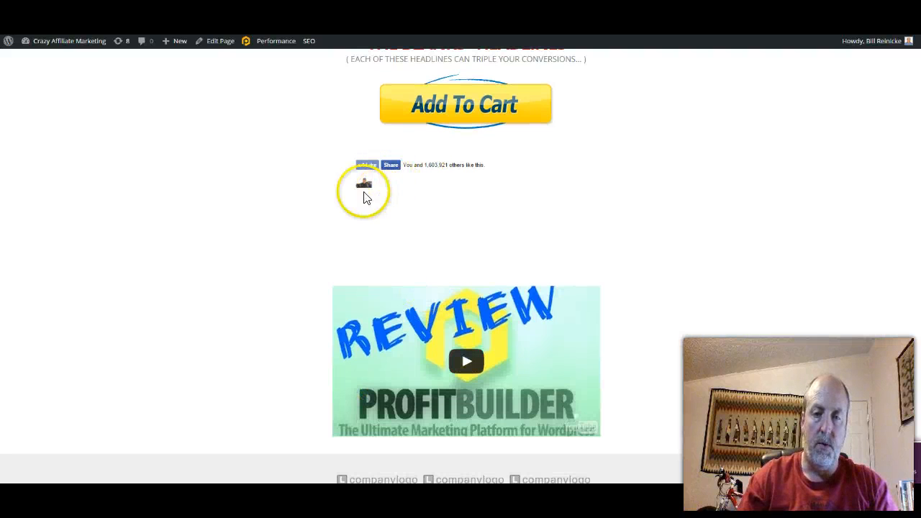
click(662, 280)
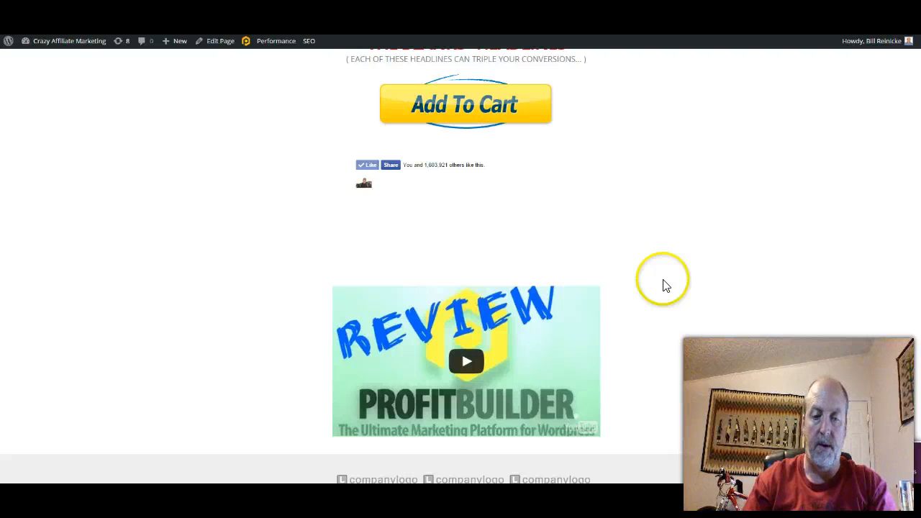
scroll(667, 288, up, 3)
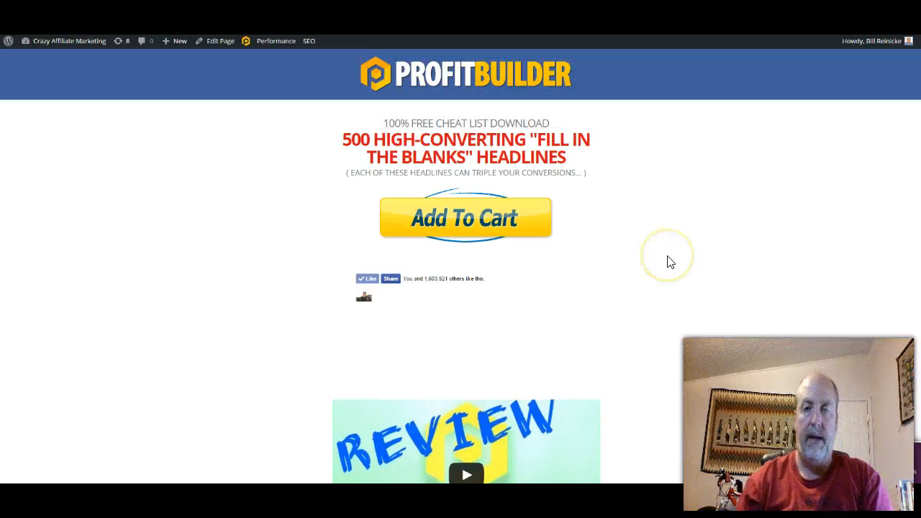
click(650, 303)
- Return to the page builder and look over the edited landing page and the available shortcode elements
click(428, 45)
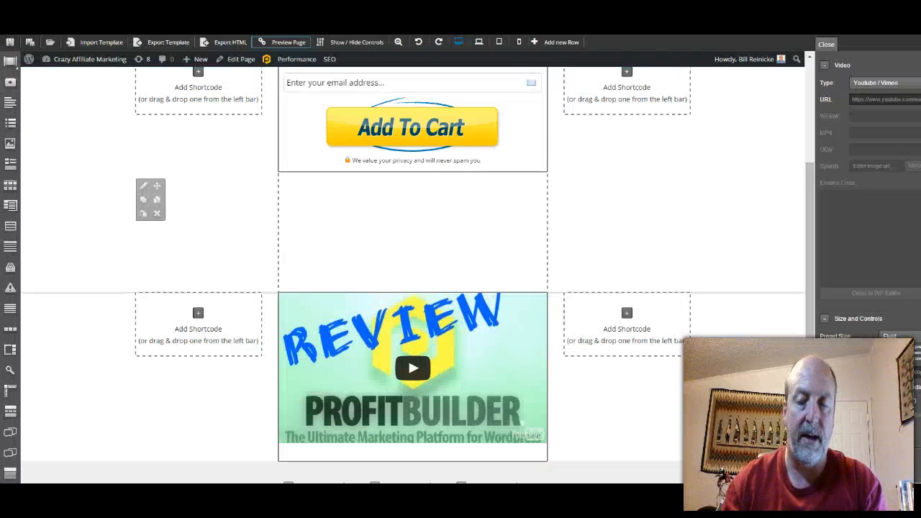
scroll(654, 245, up, 3)
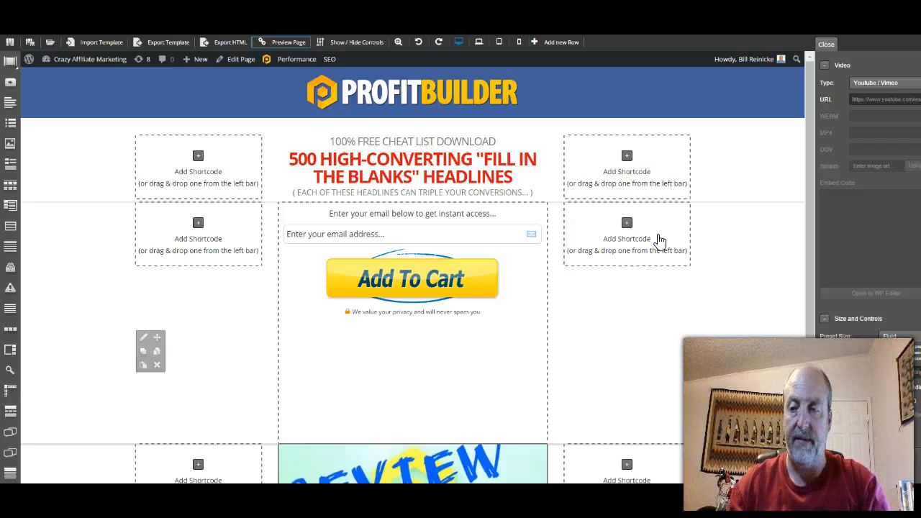
scroll(882, 397, down, 1)
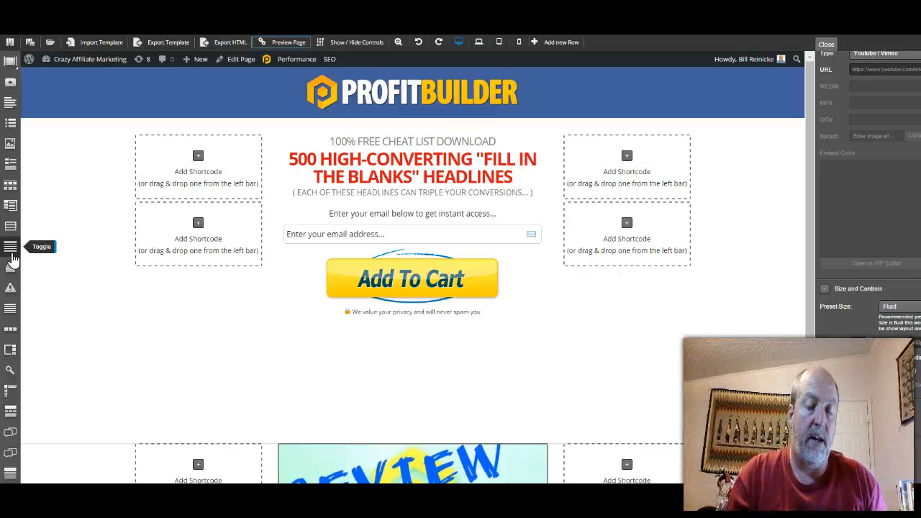
click(41, 261)
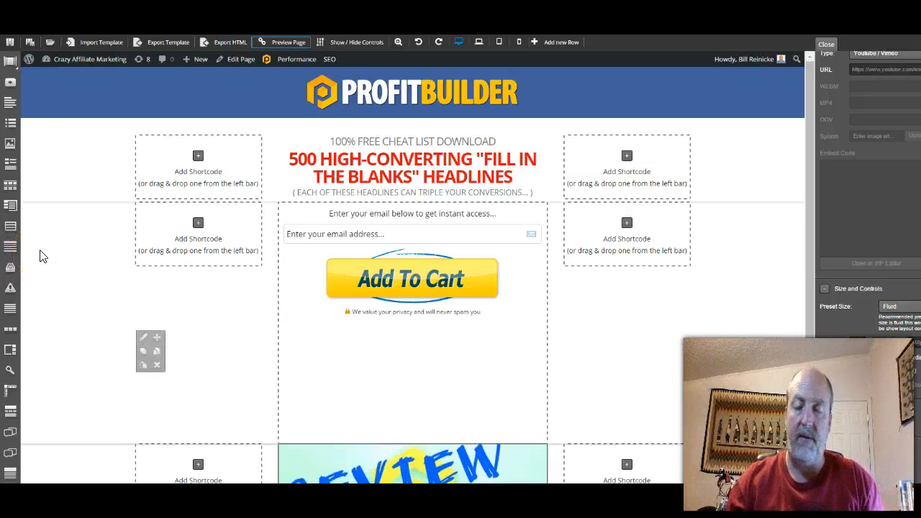